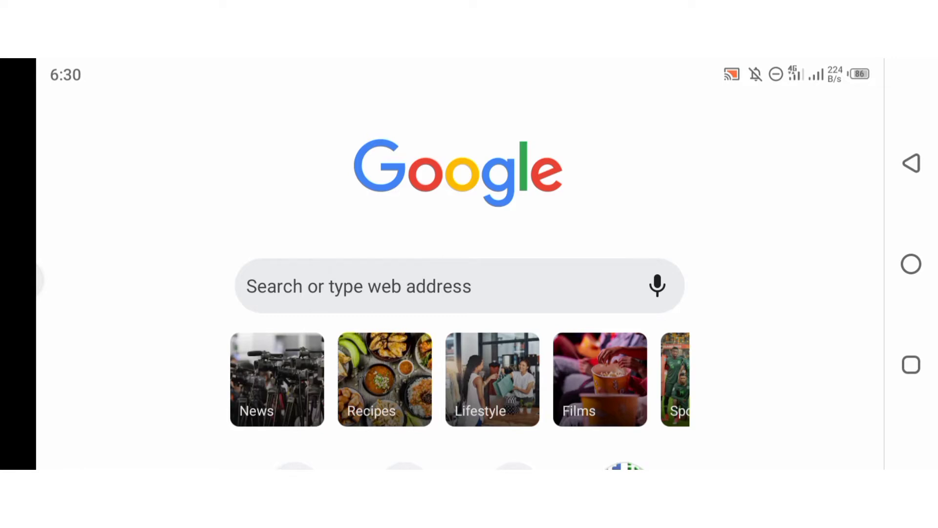
# Load photopea.com in Chrome's address bar.
pyautogui.click(359, 286)
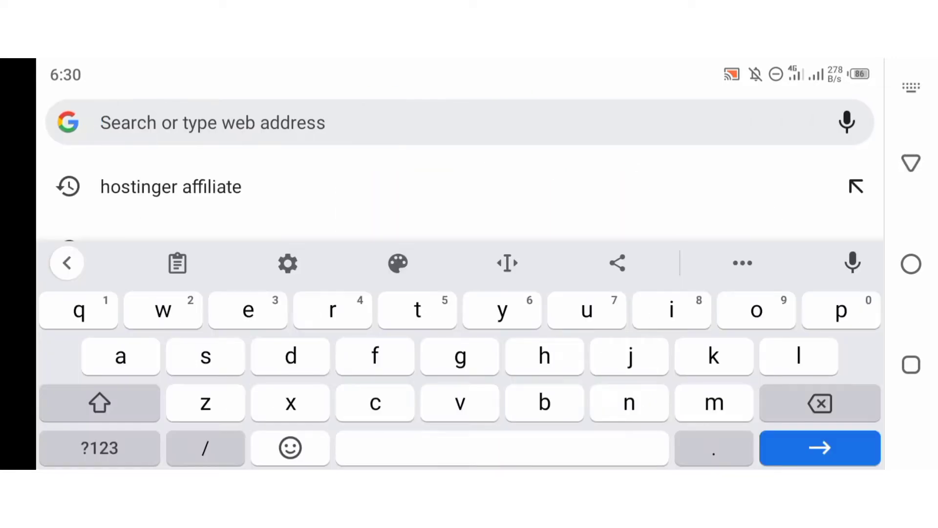
pyautogui.write('p')
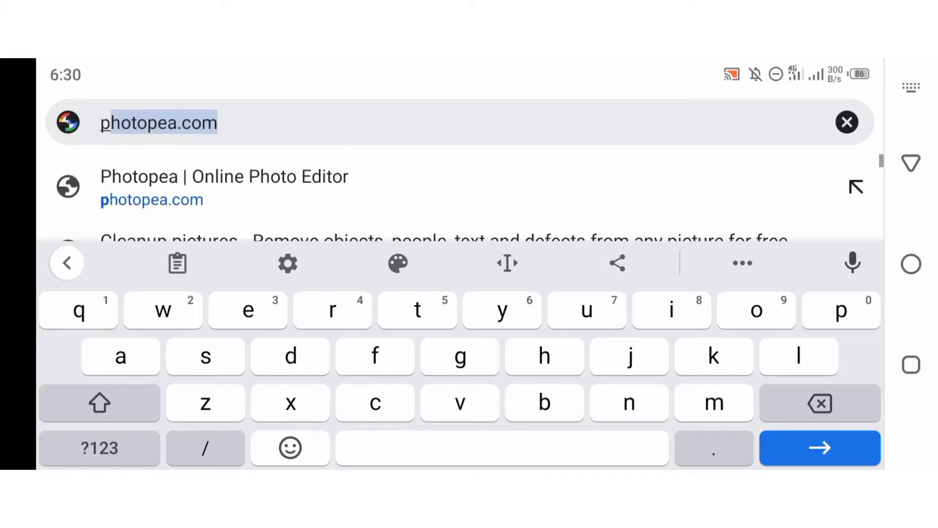
pyautogui.write('h')
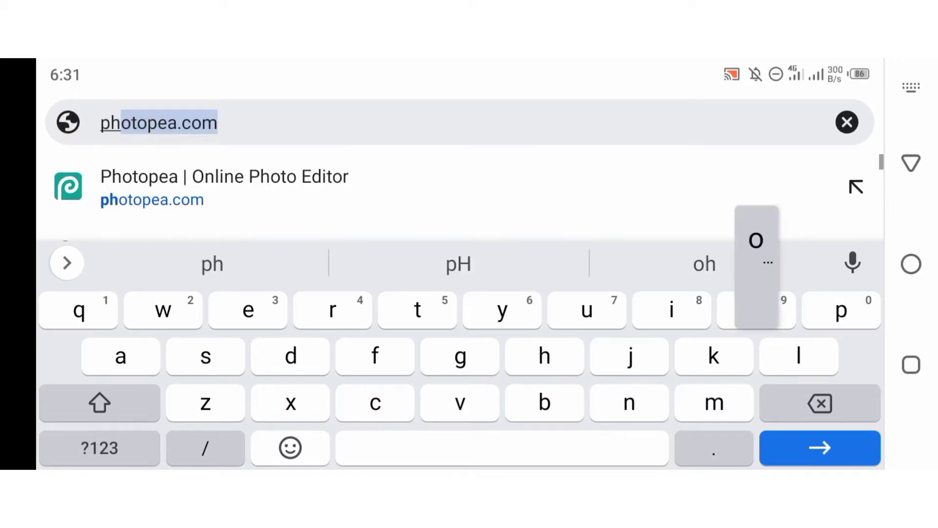
pyautogui.write('oto')
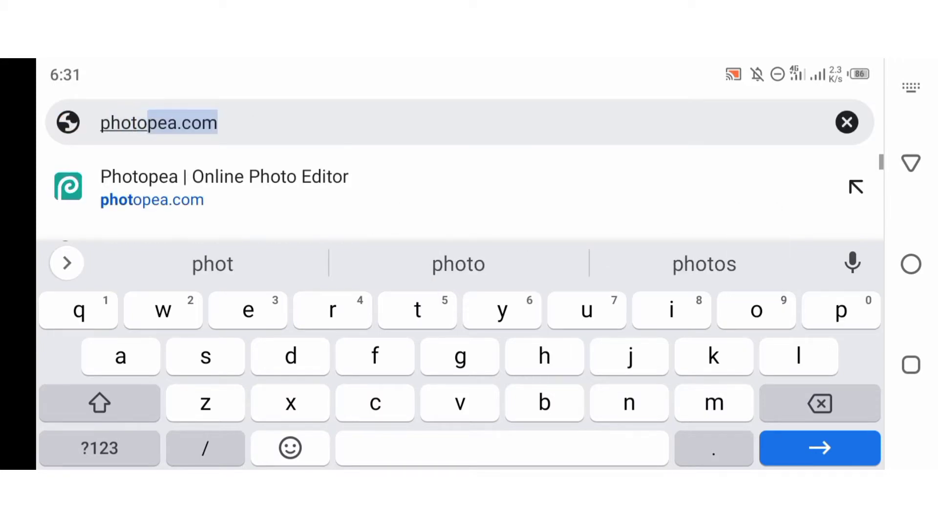
pyautogui.write('pe')
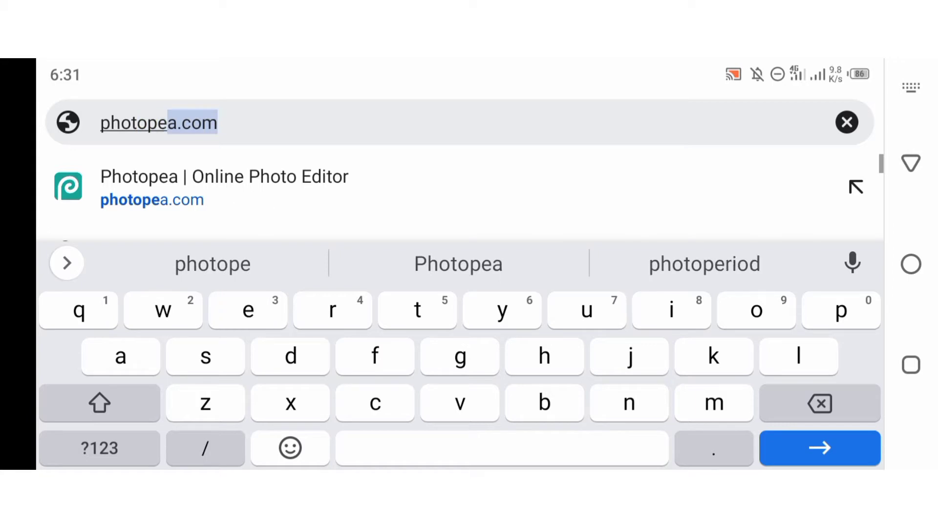
pyautogui.write('a.')
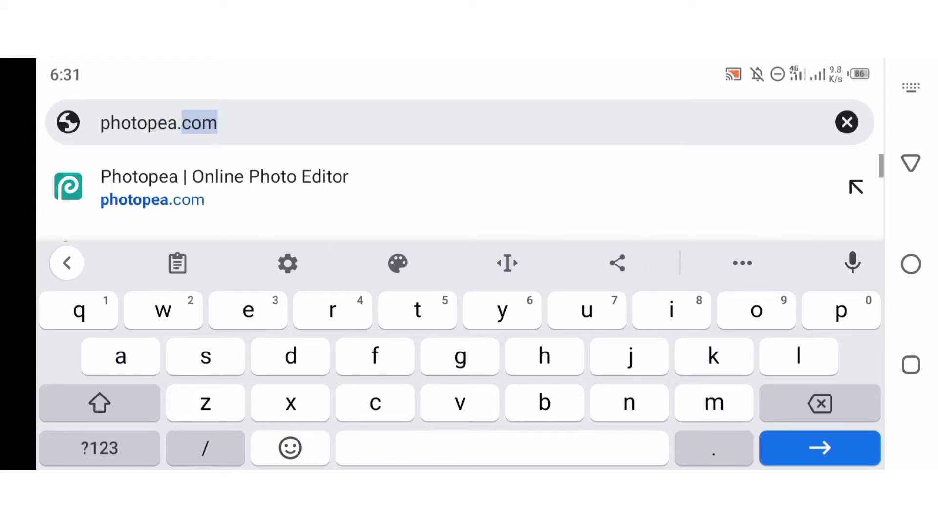
pyautogui.write('com')
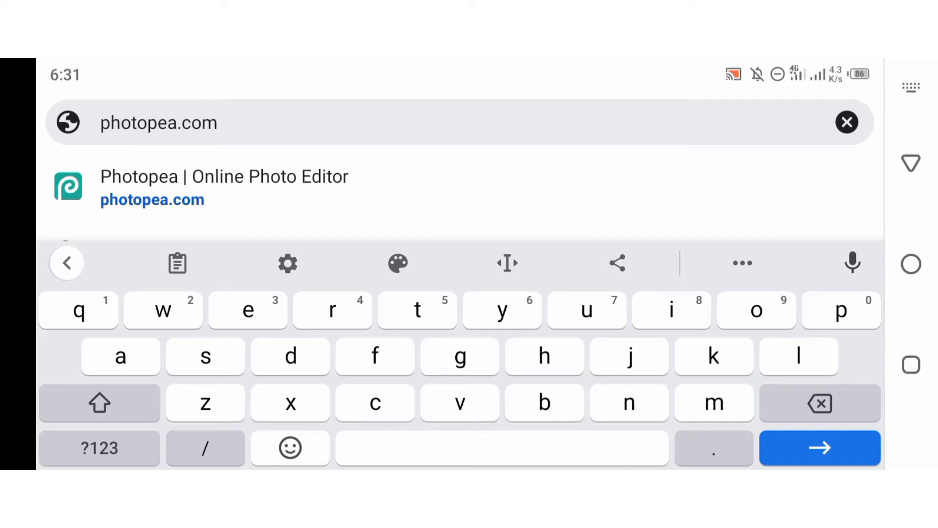
pyautogui.press('Return')
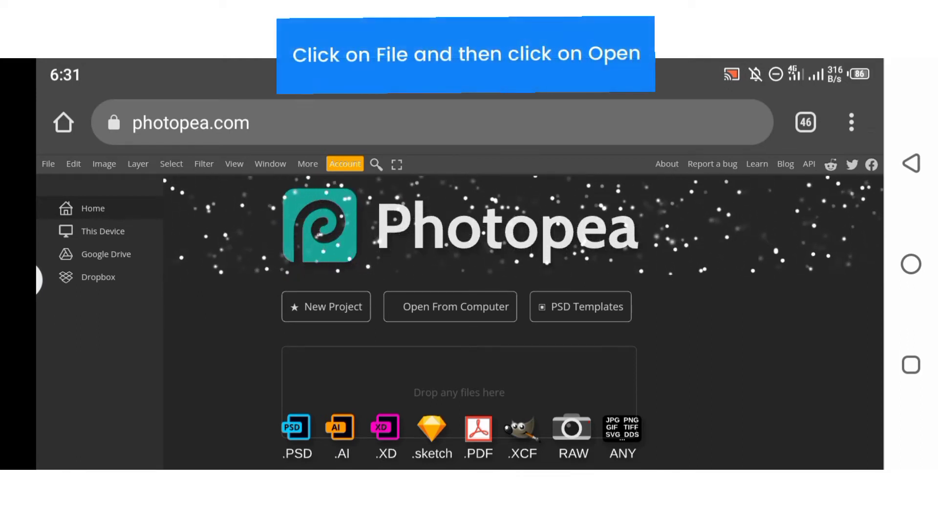
# Choose File > Open… to pick a file from the phone.
pyautogui.click(48, 164)
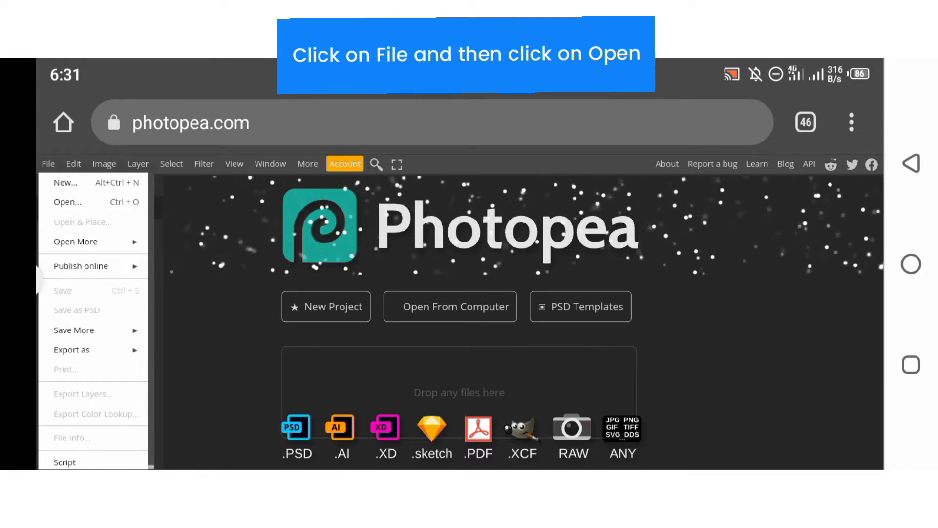
pyautogui.click(68, 202)
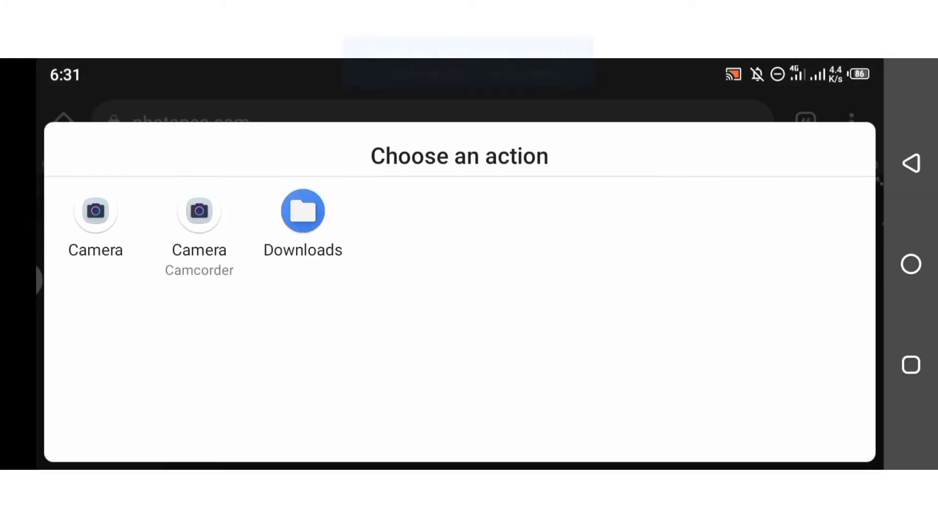
# Open the 3d glass window logo mockup PSD from Downloads.
pyautogui.click(303, 227)
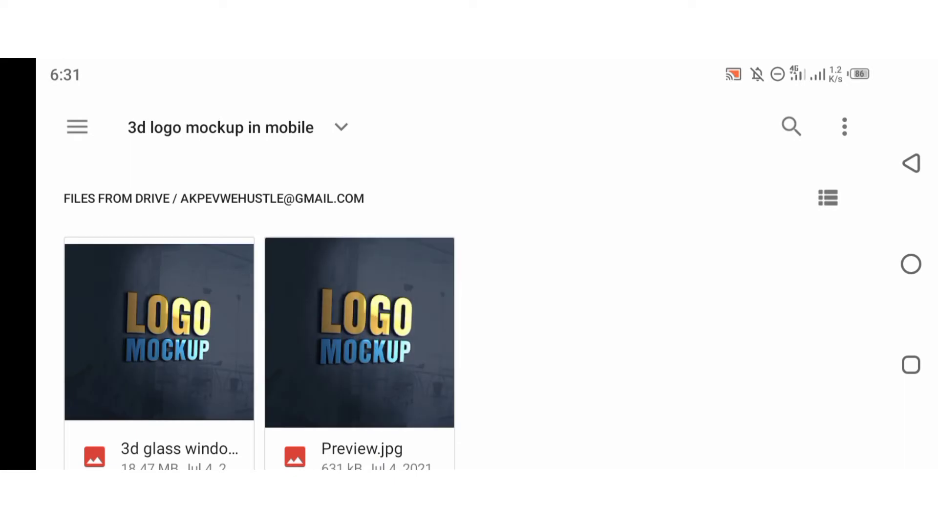
pyautogui.click(360, 332)
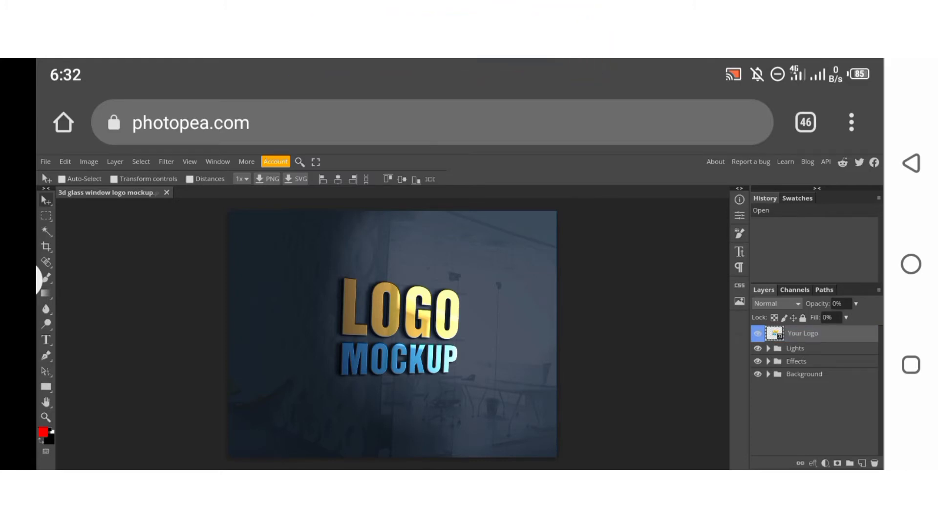
# Edit the Your Logo smart object, hide its Preview logo layer, and reselect Your logo.
pyautogui.click(801, 333)
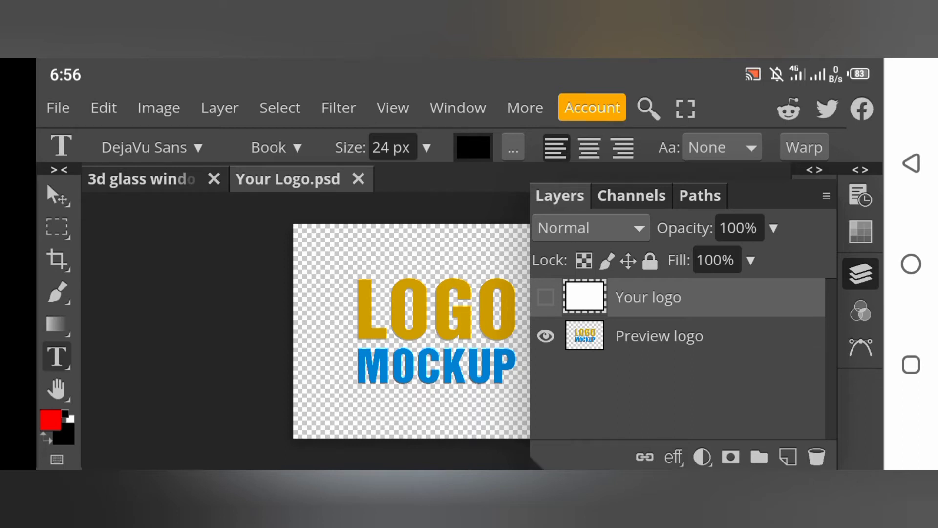
pyautogui.click(660, 336)
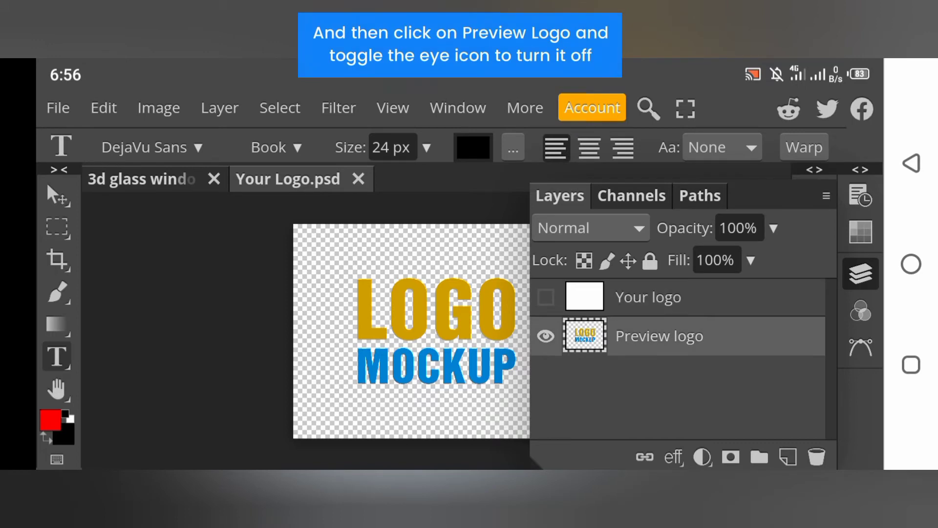
pyautogui.click(546, 336)
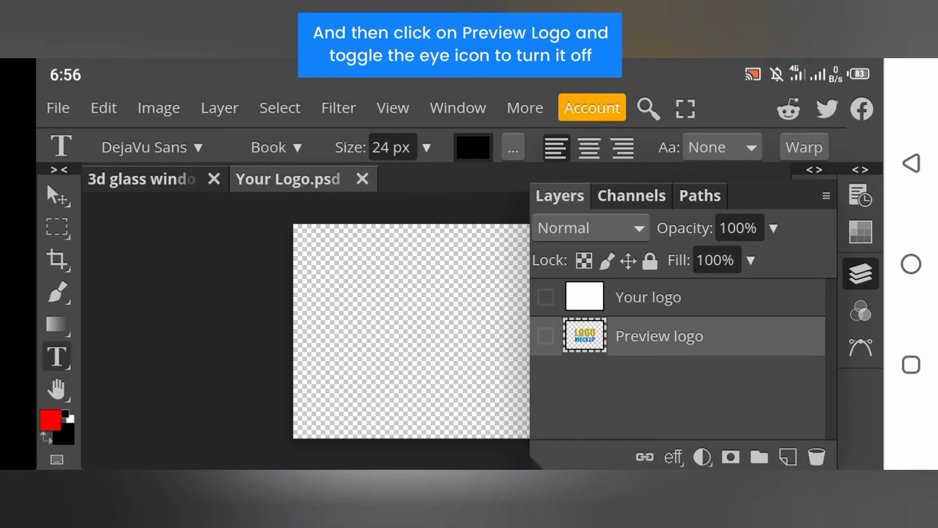
pyautogui.click(660, 297)
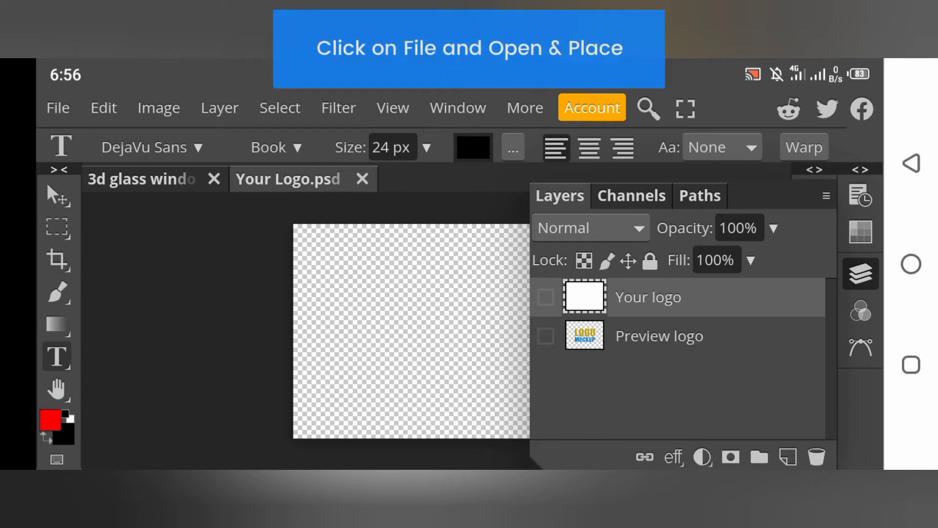
# Place the logo image from Downloads into Your Logo.psd with File > Open & Place.
pyautogui.click(58, 107)
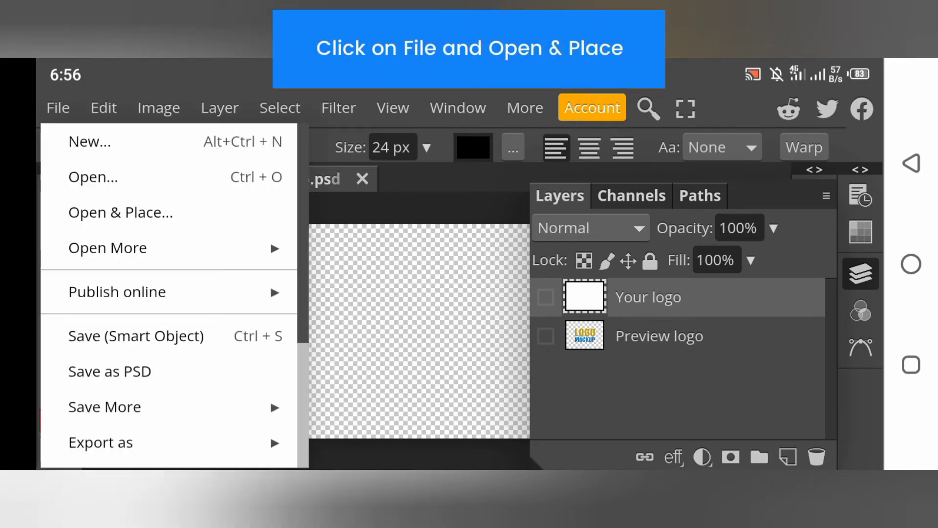
pyautogui.click(120, 212)
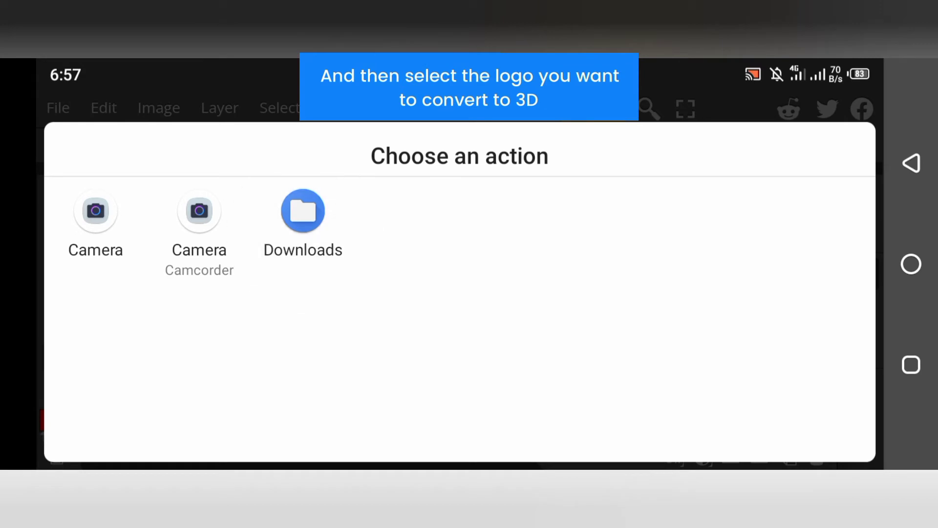
pyautogui.click(303, 215)
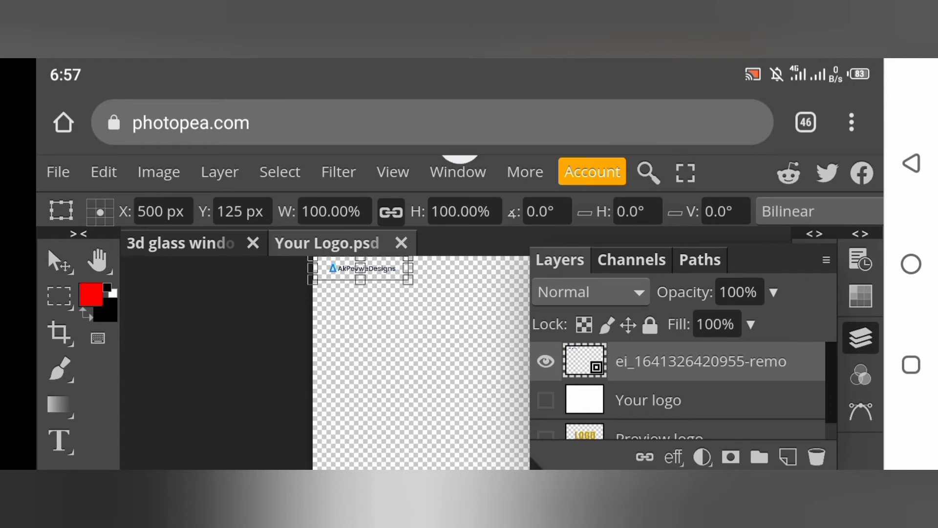
# Scale the logo to 306.71% × 640.16% and shift it slightly right.
pyautogui.moveTo(362, 269)
pyautogui.mouseDown()
pyautogui.moveTo(393, 330)
pyautogui.moveTo(464, 352)
pyautogui.moveTo(554, 406)
pyautogui.mouseUp()
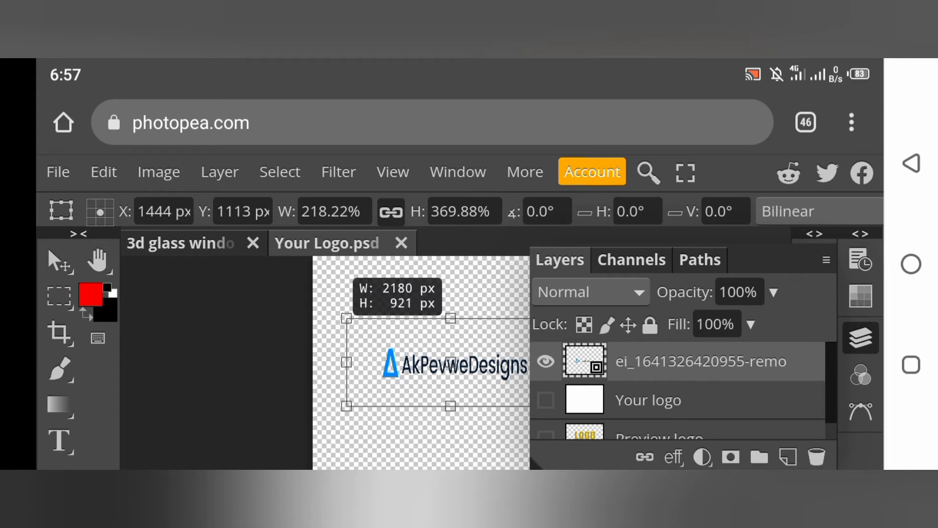
pyautogui.moveTo(346, 319)
pyautogui.mouseDown()
pyautogui.moveTo(342, 325)
pyautogui.moveTo(301, 296)
pyautogui.moveTo(262, 286)
pyautogui.mouseUp()
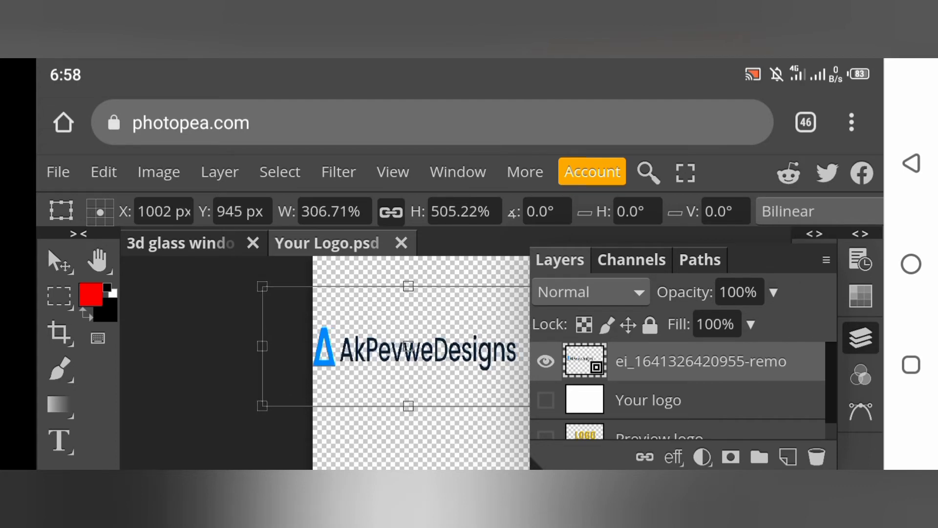
pyautogui.moveTo(409, 406); pyautogui.dragTo(409, 437)
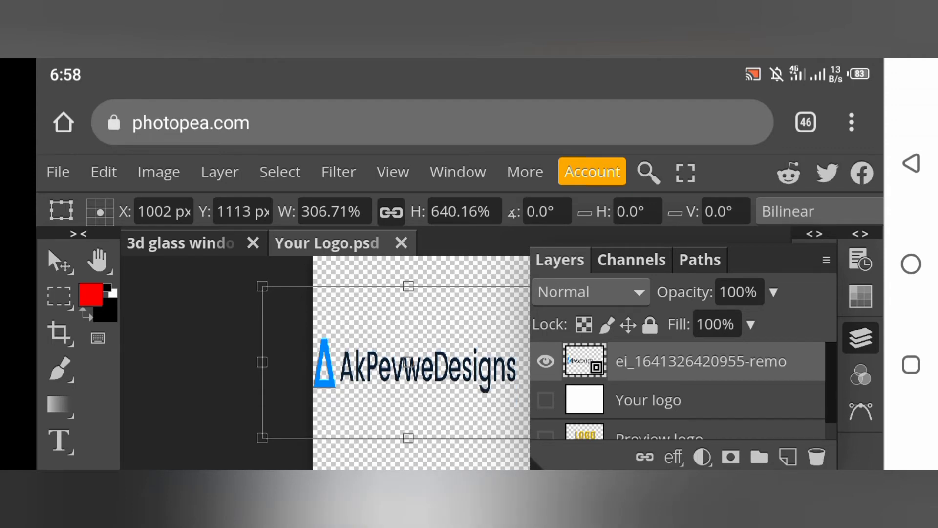
pyautogui.moveTo(408, 362)
pyautogui.mouseDown()
pyautogui.moveTo(431, 363)
pyautogui.moveTo(413, 363)
pyautogui.mouseUp()
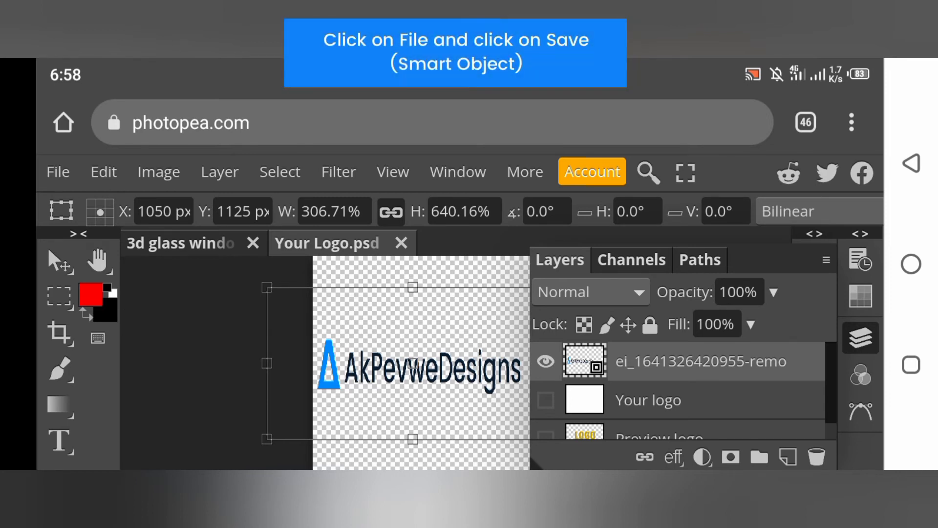
# Save the smart object back into the mockup, then zoom in on the logo on the glass wall.
pyautogui.click(57, 171)
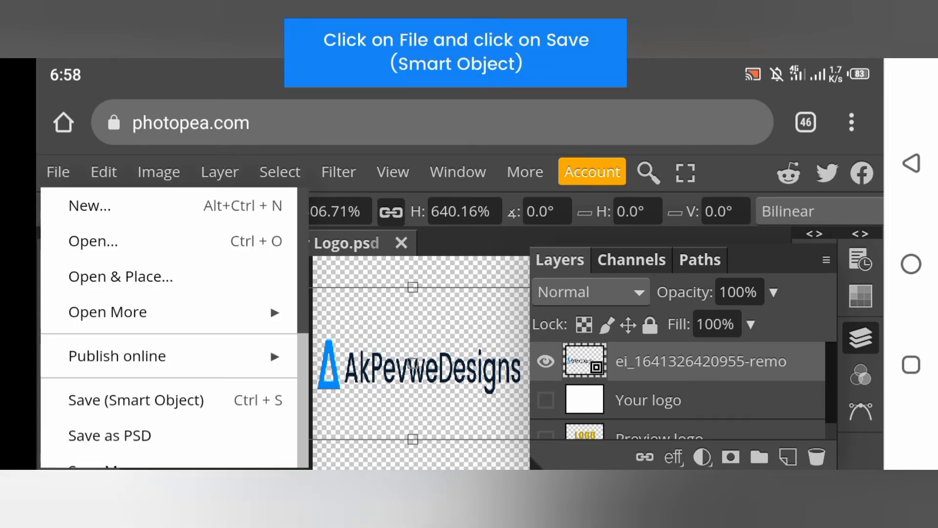
pyautogui.click(136, 399)
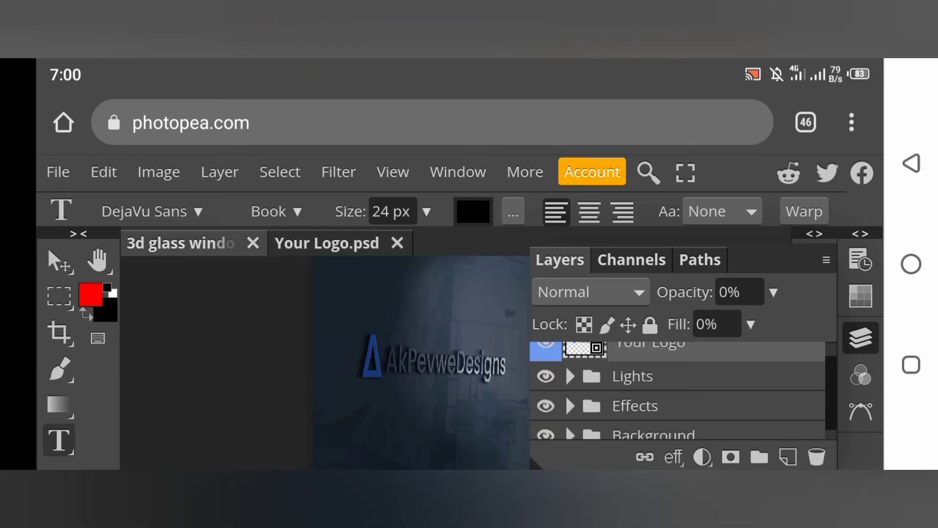
pyautogui.click(860, 337)
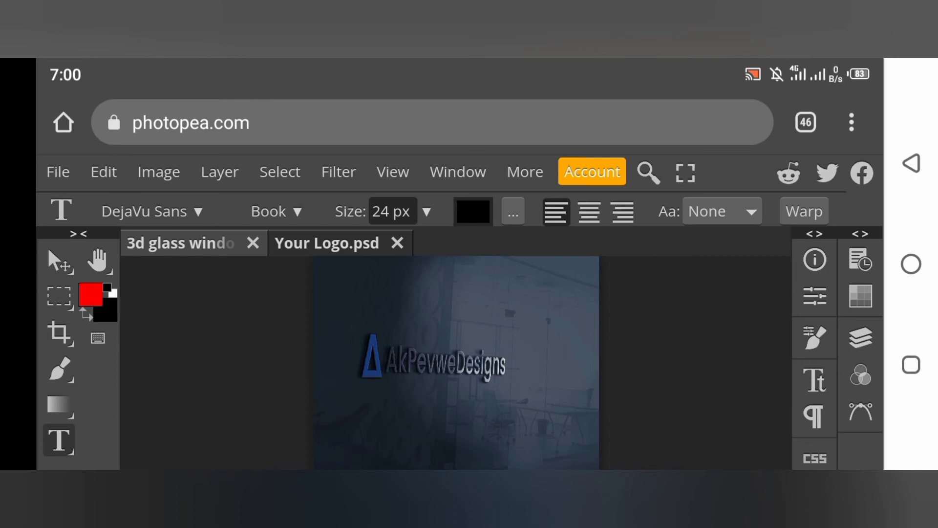
pyautogui.scroll(3, 455, 362)
pyautogui.scroll(1, 454, 361)
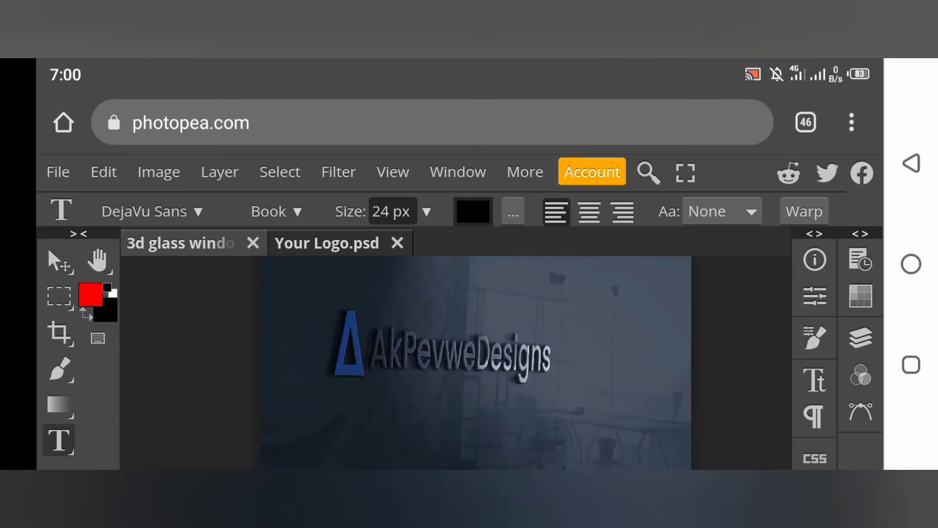
pyautogui.scroll(1, 455, 362)
pyautogui.scroll(1, 454, 361)
pyautogui.scroll(1, 454, 362)
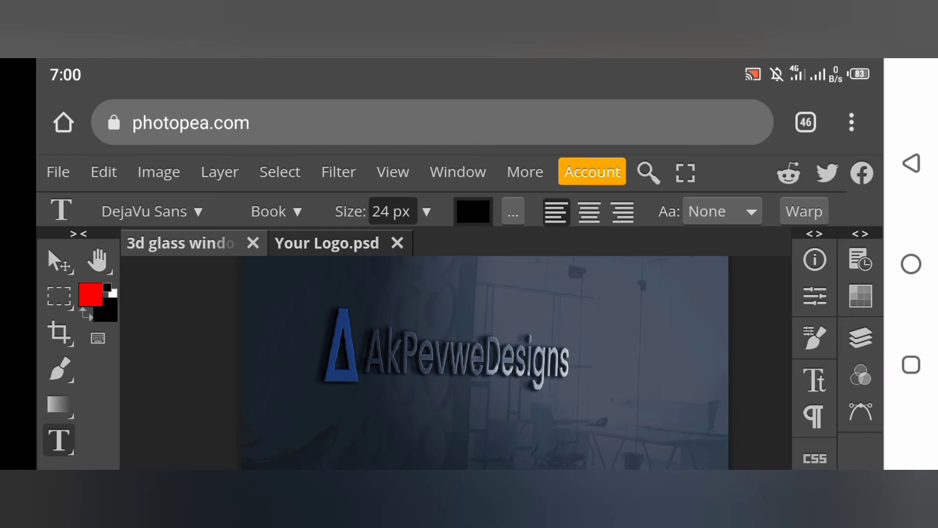
pyautogui.scroll(1, 489, 362)
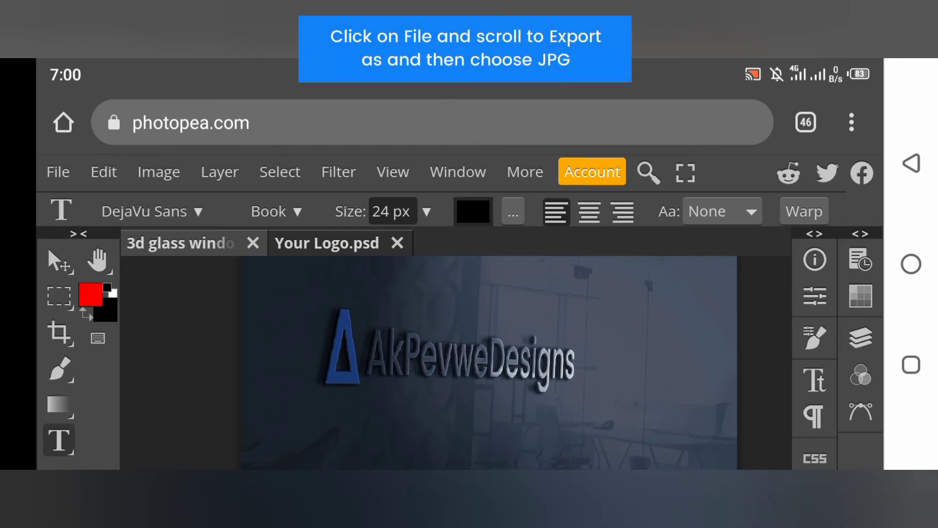
# Choose File > Export as > JPG to bring up Save for web for the mockup.
pyautogui.click(57, 171)
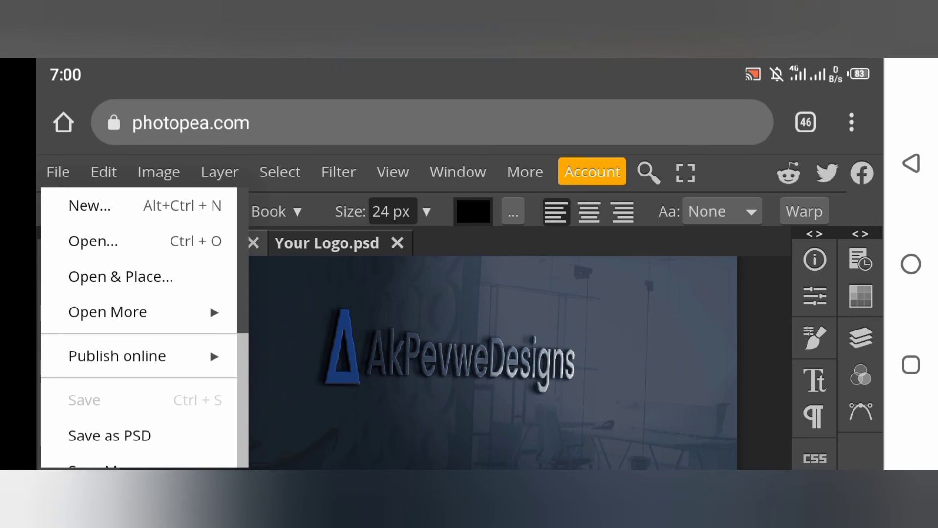
pyautogui.moveTo(118, 355); pyautogui.dragTo(118, 173)
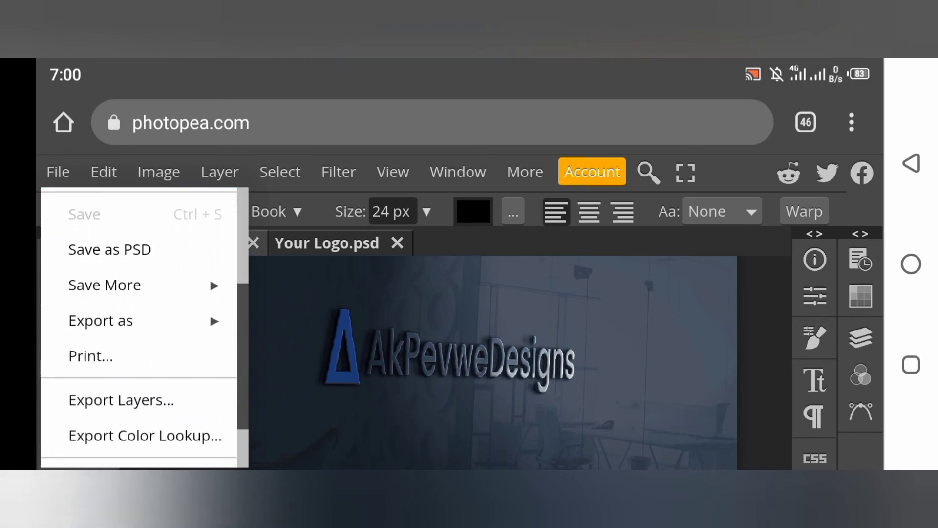
pyautogui.click(101, 321)
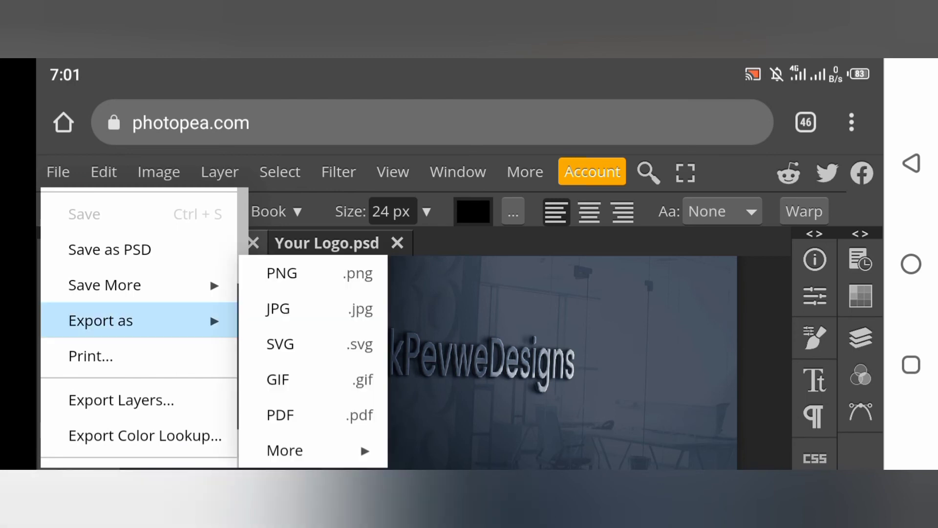
pyautogui.click(277, 308)
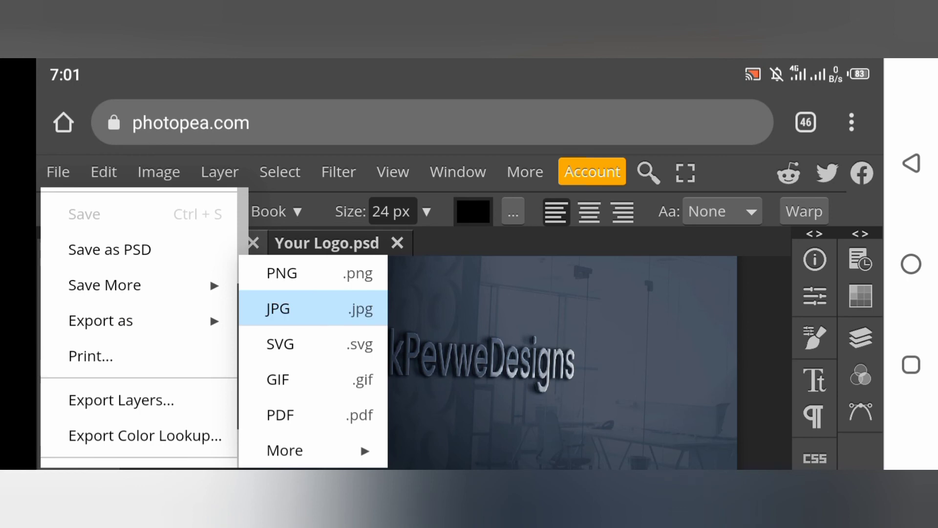
pyautogui.click(277, 309)
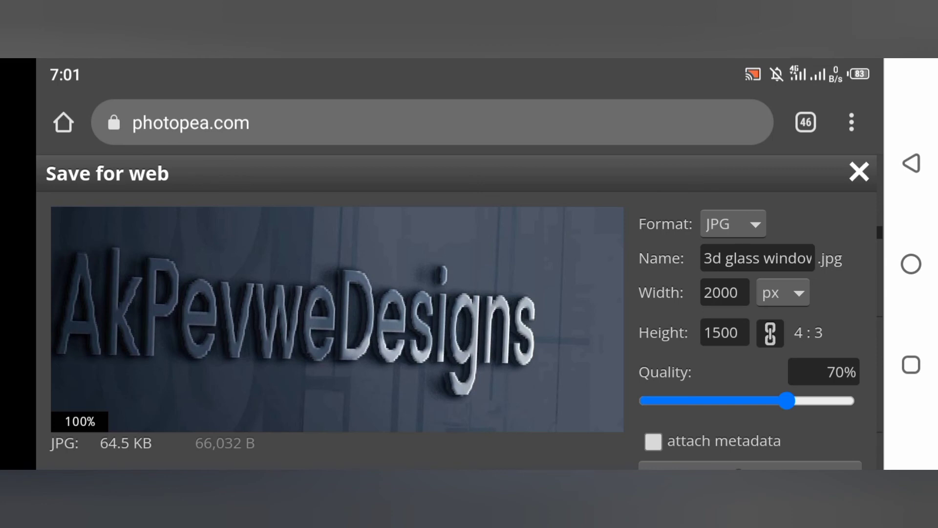
# Raise the JPG quality to 100% and save the 2000×1500 export.
pyautogui.moveTo(787, 400); pyautogui.dragTo(846, 401)
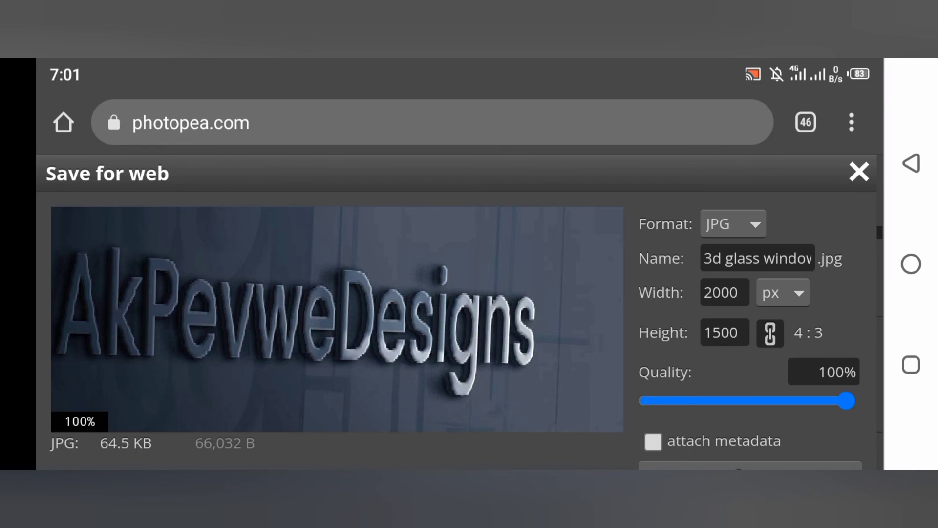
pyautogui.scroll(-2, 459, 313)
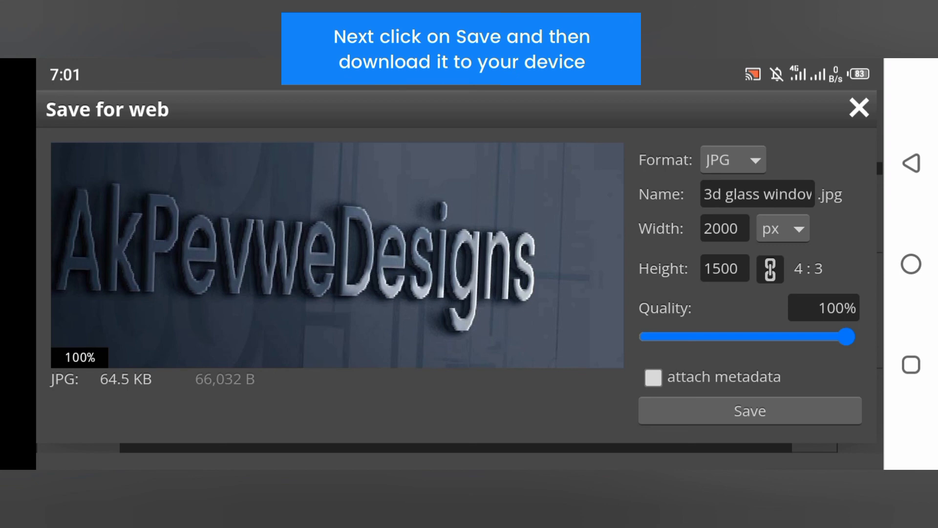
pyautogui.click(750, 411)
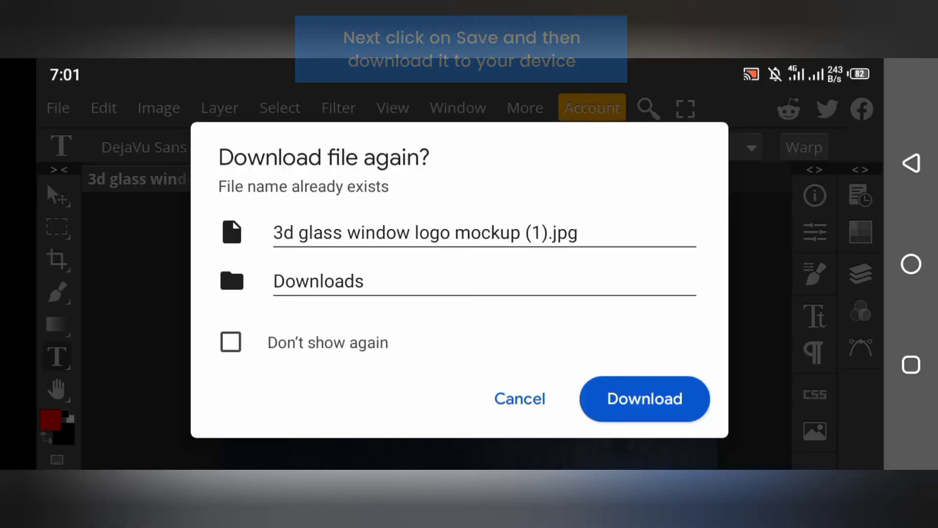
# Confirm downloading '3d glass window logo mockup (1).jpg' and open the saved image.
pyautogui.click(635, 398)
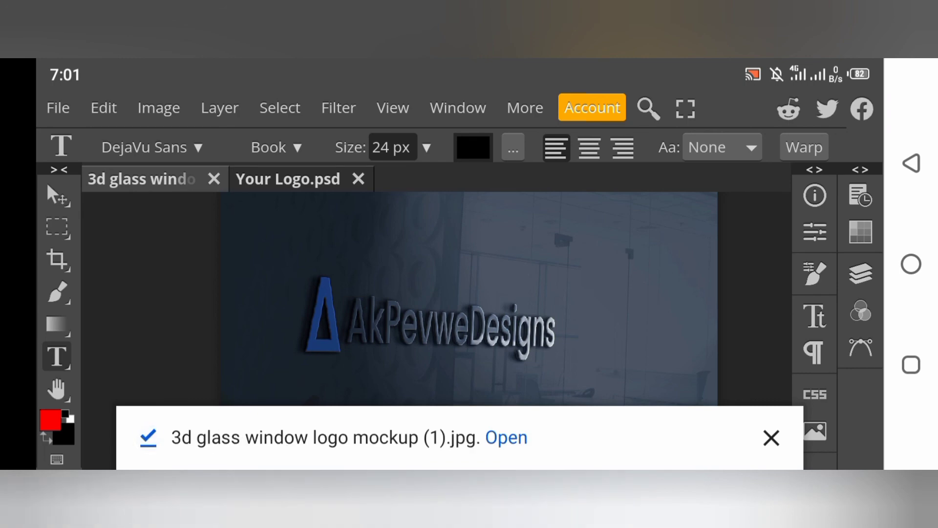
pyautogui.click(506, 437)
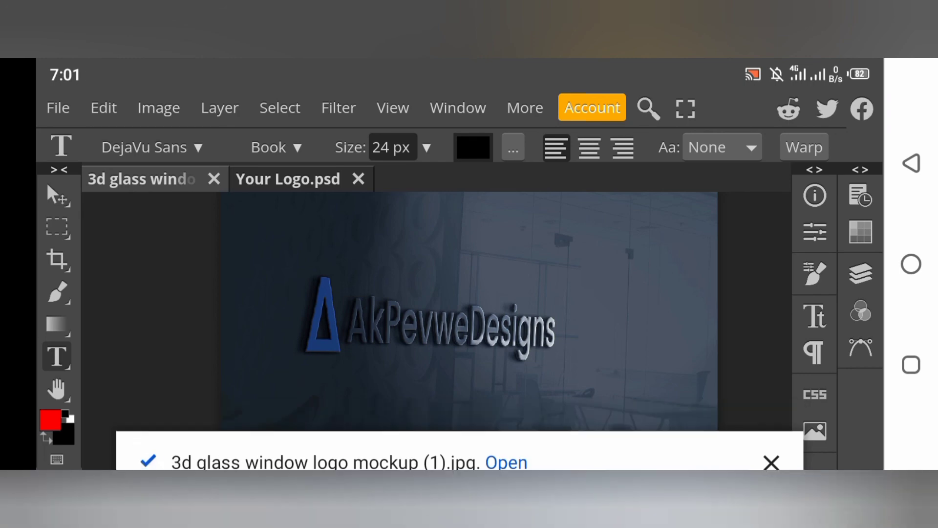